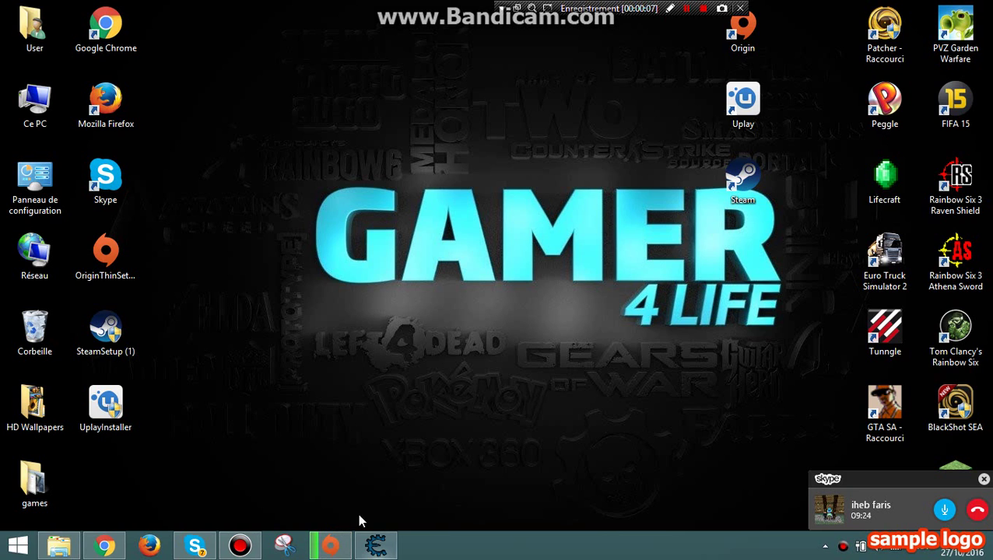
# Bring the Chrome window with Facebook to the front and reposition it on screen.
pyautogui.moveTo(266, 115); pyautogui.dragTo(317, 159)
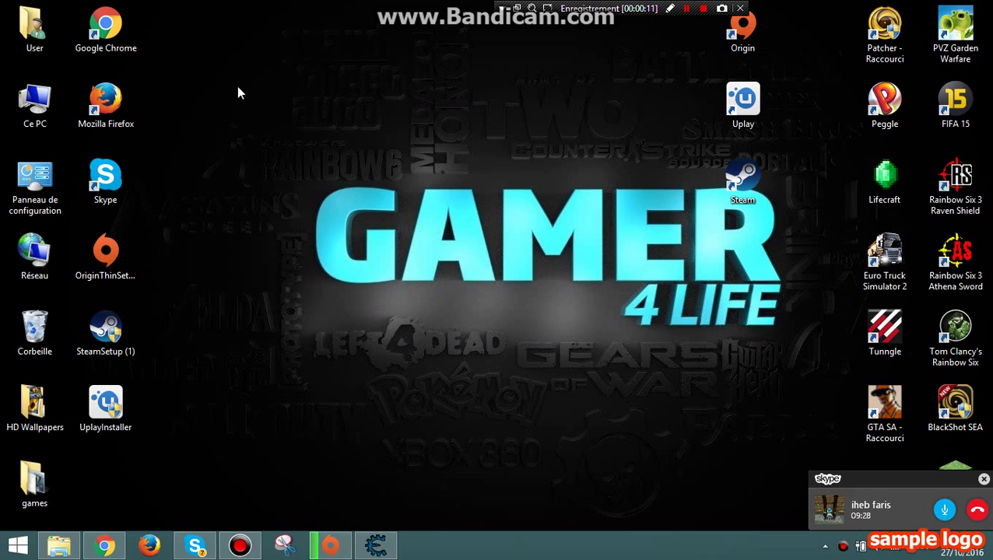
pyautogui.moveTo(263, 102); pyautogui.dragTo(397, 326)
pyautogui.click(105, 545)
pyautogui.moveTo(544, 35); pyautogui.dragTo(350, 14)
# Scroll the profile timeline to the pug video and highlight its '7 553 vues' count.
pyautogui.moveTo(360, 49); pyautogui.dragTo(391, 62)
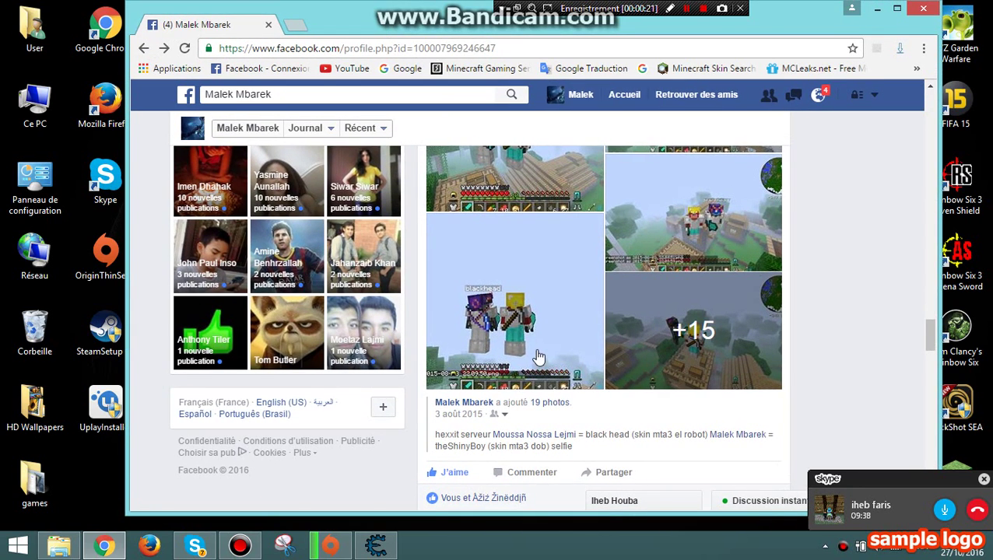
pyautogui.scroll(1, 471, 295)
pyautogui.scroll(-1, 470, 298)
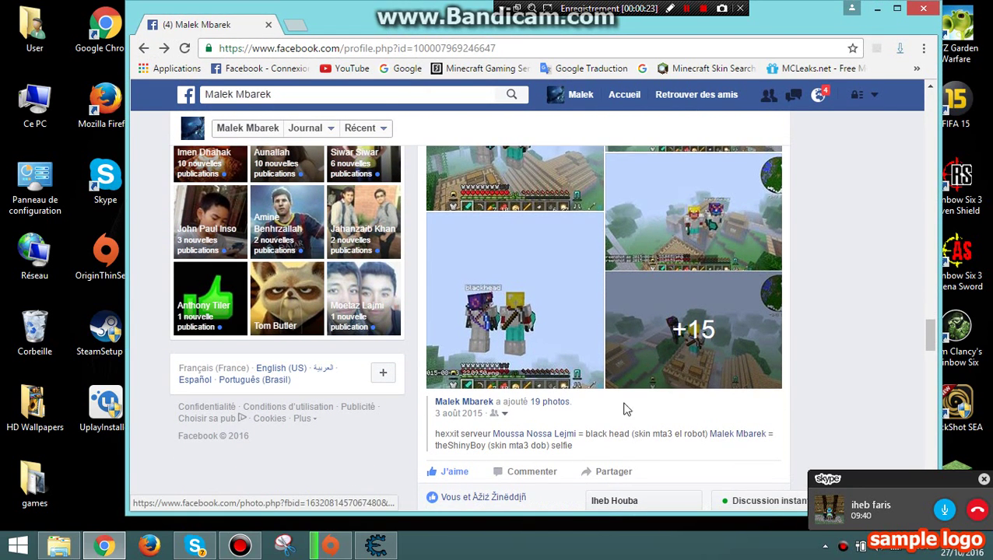
pyautogui.scroll(-1, 607, 412)
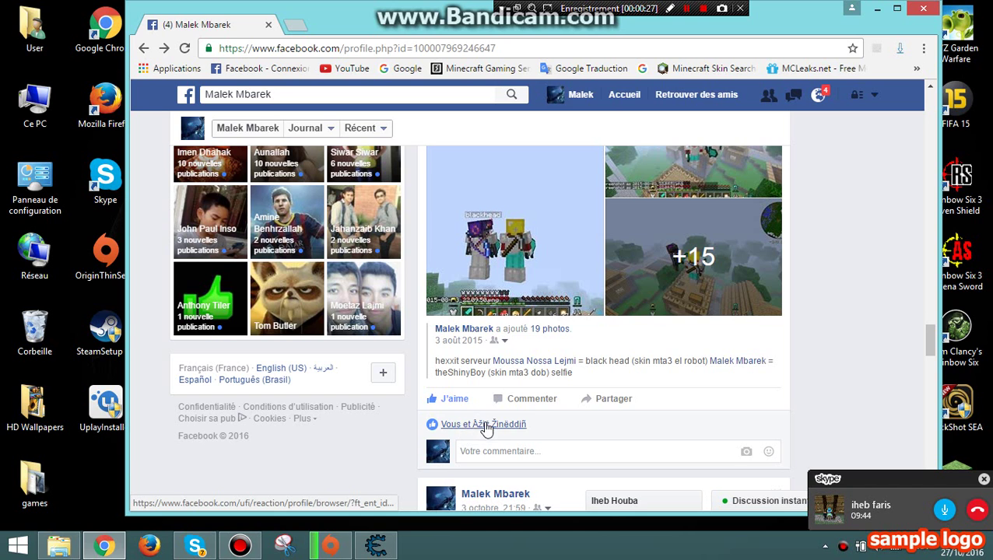
pyautogui.scroll(-8, 505, 430)
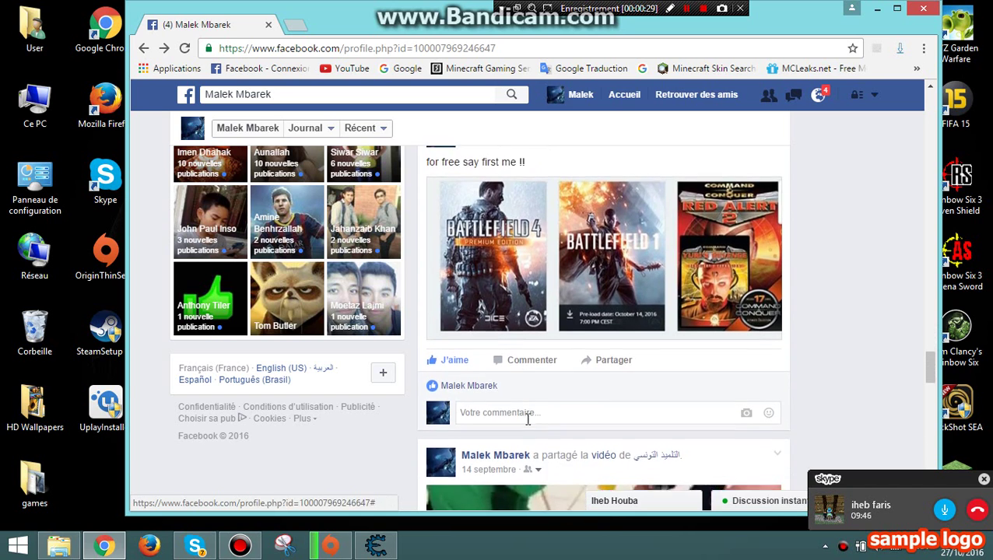
pyautogui.scroll(3, 534, 424)
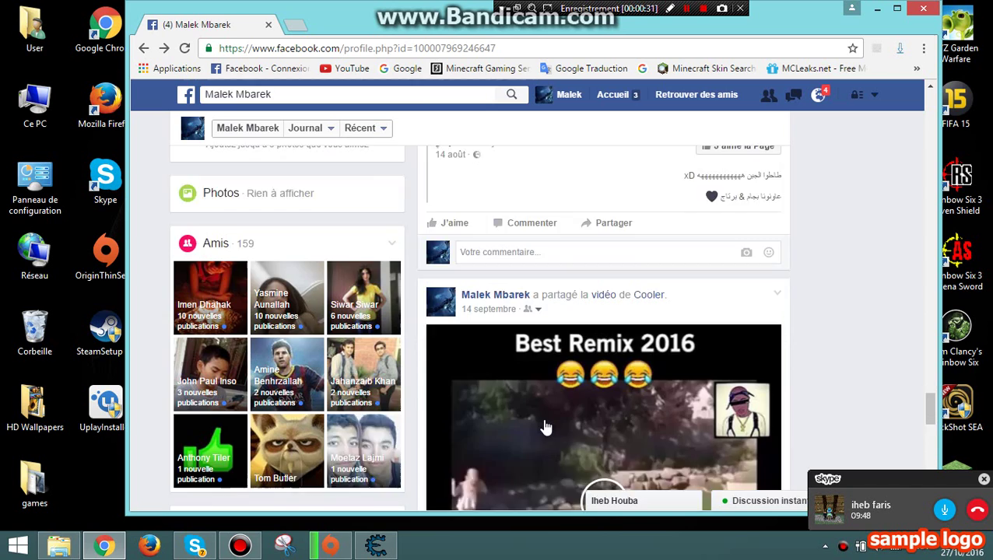
pyautogui.scroll(-6, 545, 424)
pyautogui.scroll(1, 545, 426)
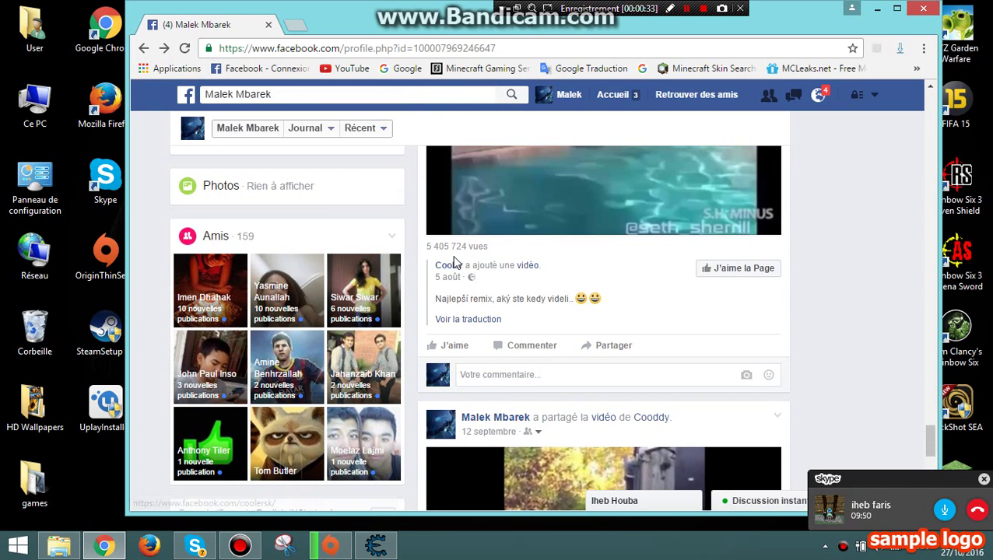
pyautogui.moveTo(425, 247); pyautogui.dragTo(467, 246)
pyautogui.scroll(-5, 529, 274)
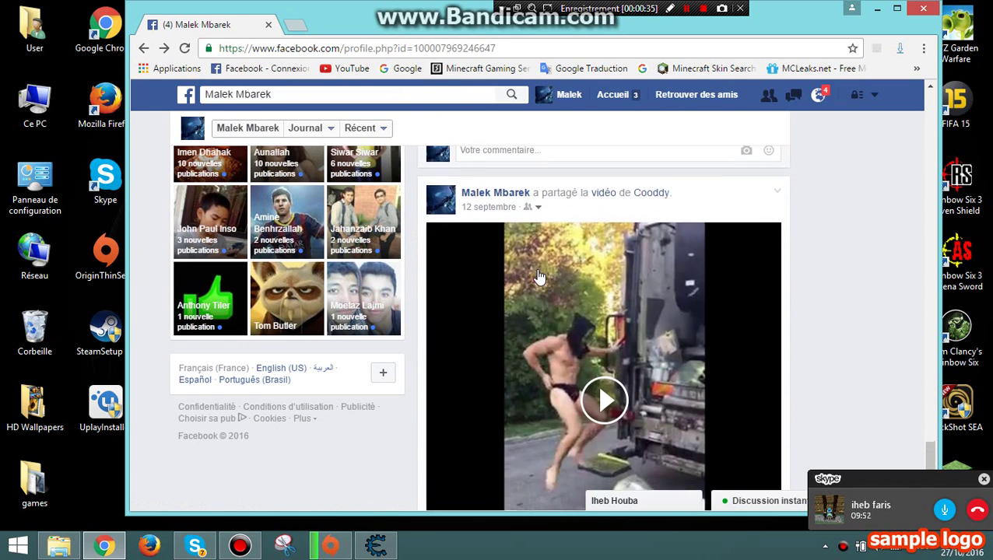
pyautogui.click(462, 263)
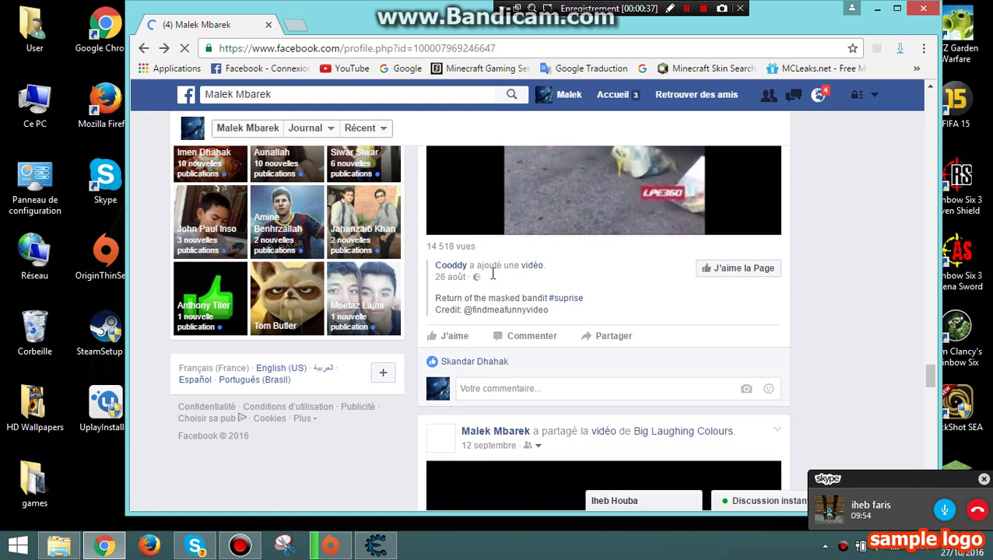
pyautogui.scroll(-4, 483, 273)
pyautogui.scroll(1, 498, 289)
pyautogui.scroll(-7, 499, 289)
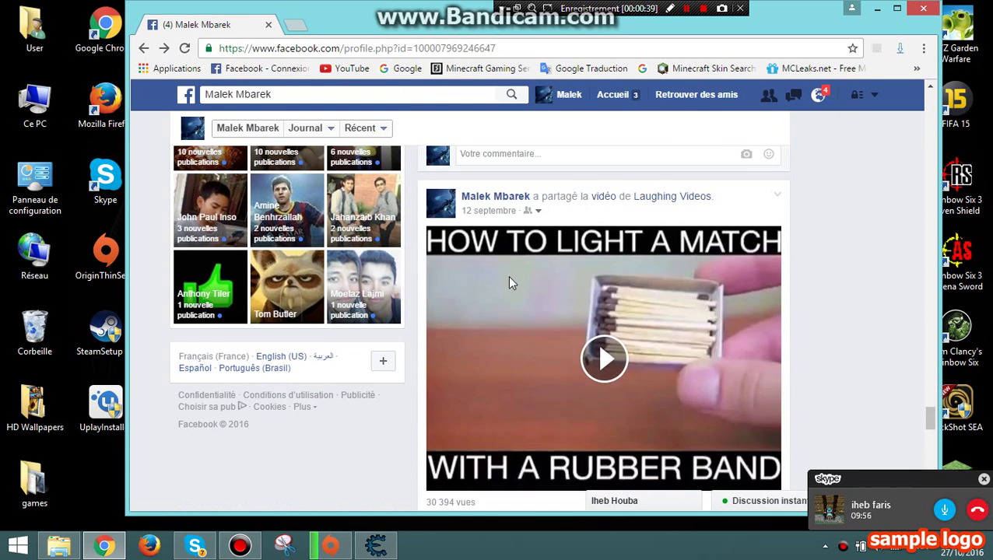
pyautogui.scroll(3, 502, 287)
pyautogui.moveTo(471, 244); pyautogui.dragTo(425, 244)
pyautogui.scroll(1, 502, 282)
pyautogui.scroll(-1, 502, 285)
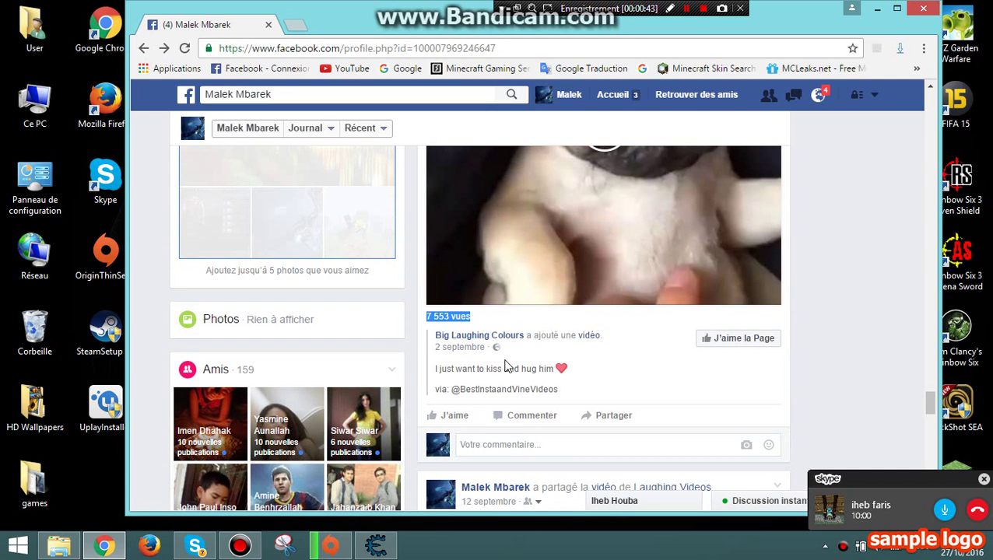
# Attach Cheat Engine to the 000016C8-chrome.exe process from the process list.
pyautogui.click(377, 546)
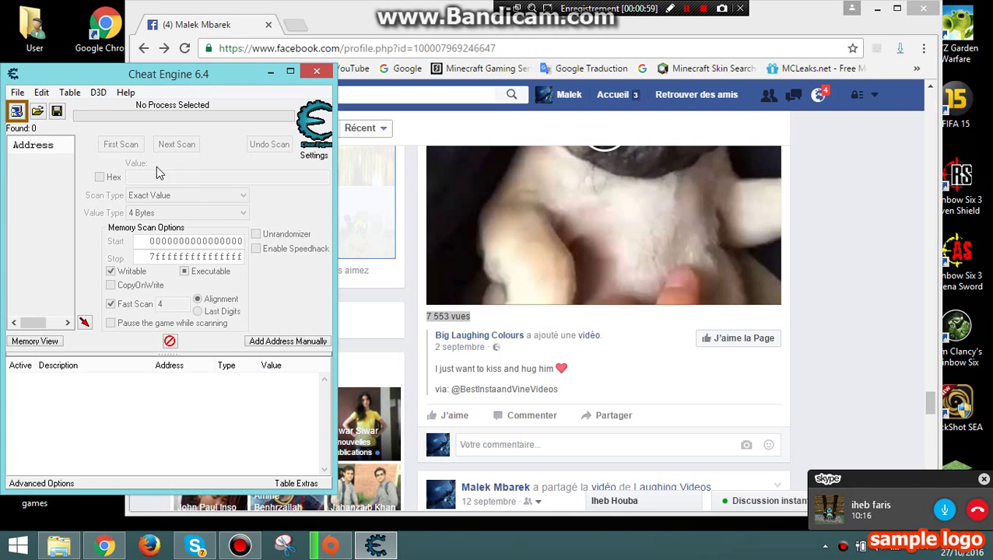
pyautogui.click(16, 112)
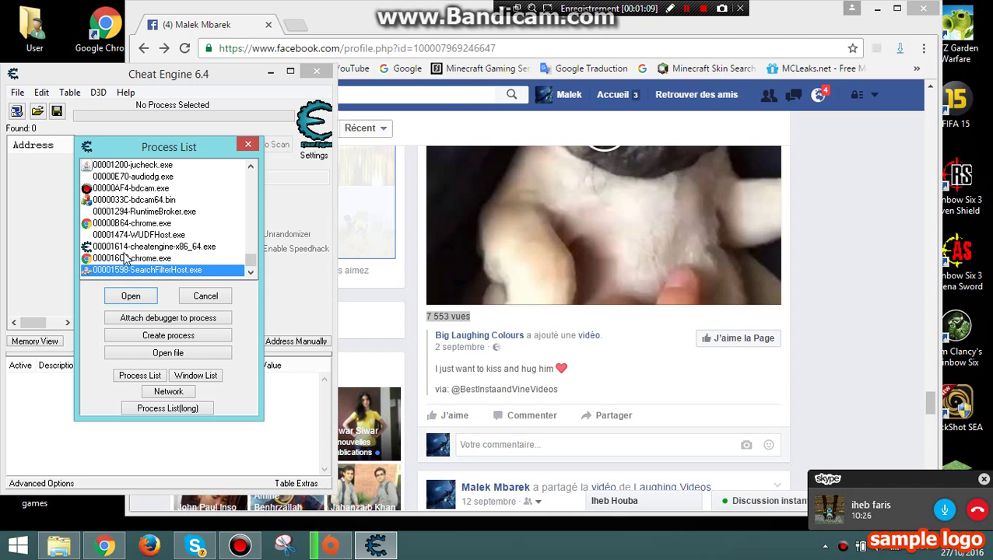
pyautogui.click(130, 258)
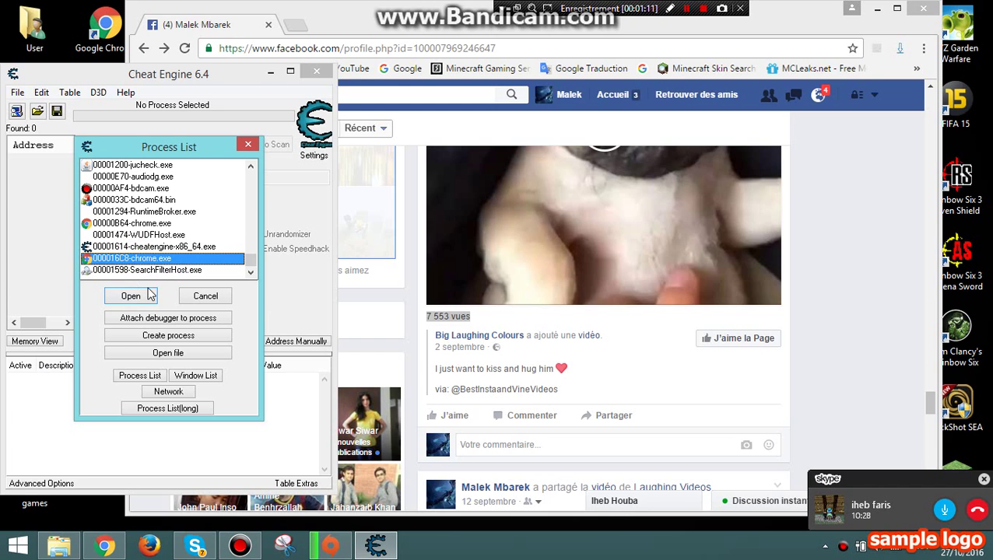
pyautogui.click(130, 296)
pyautogui.click(134, 180)
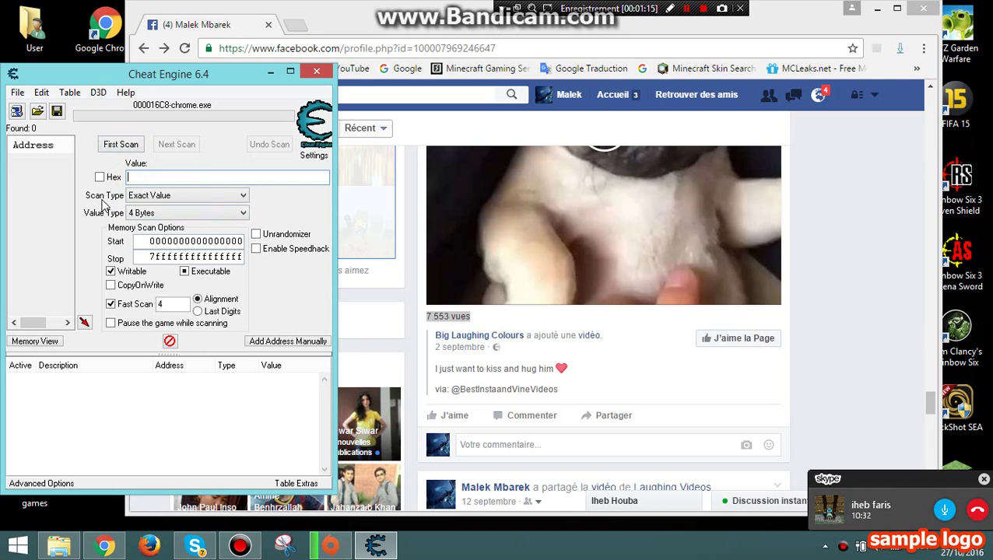
# Keep Exact Value scanning, set the value type to Binary entered as Bits, and replace the Value field's 0.
pyautogui.click(142, 195)
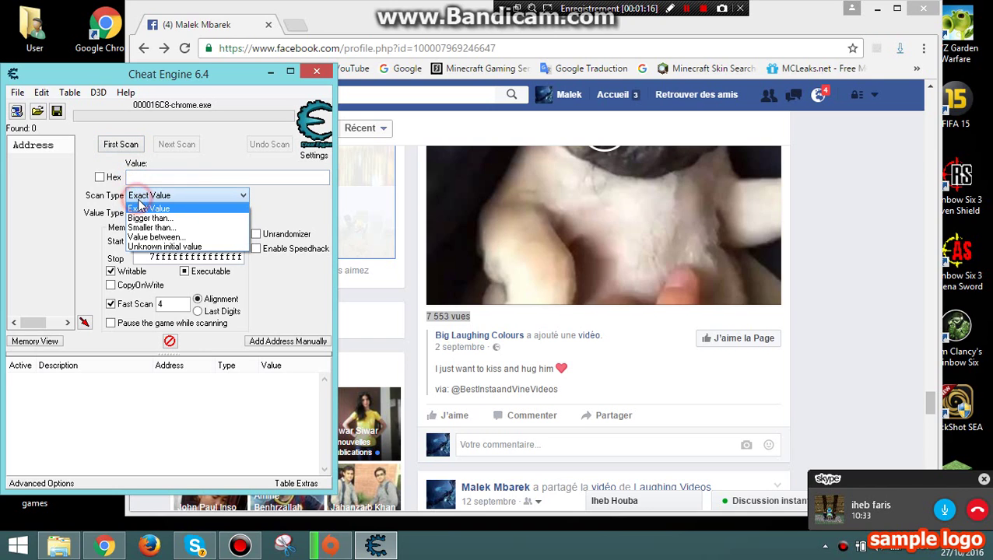
pyautogui.click(97, 222)
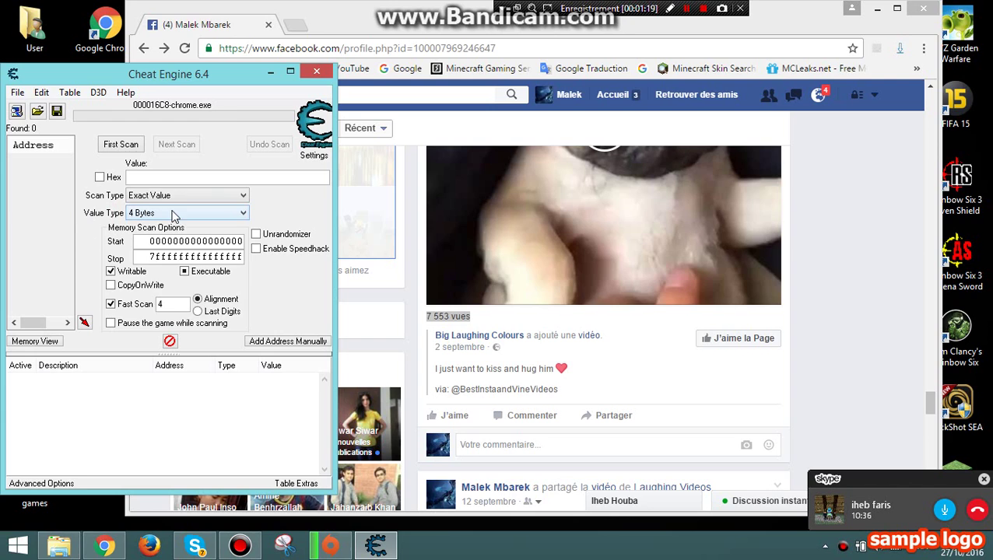
pyautogui.click(168, 212)
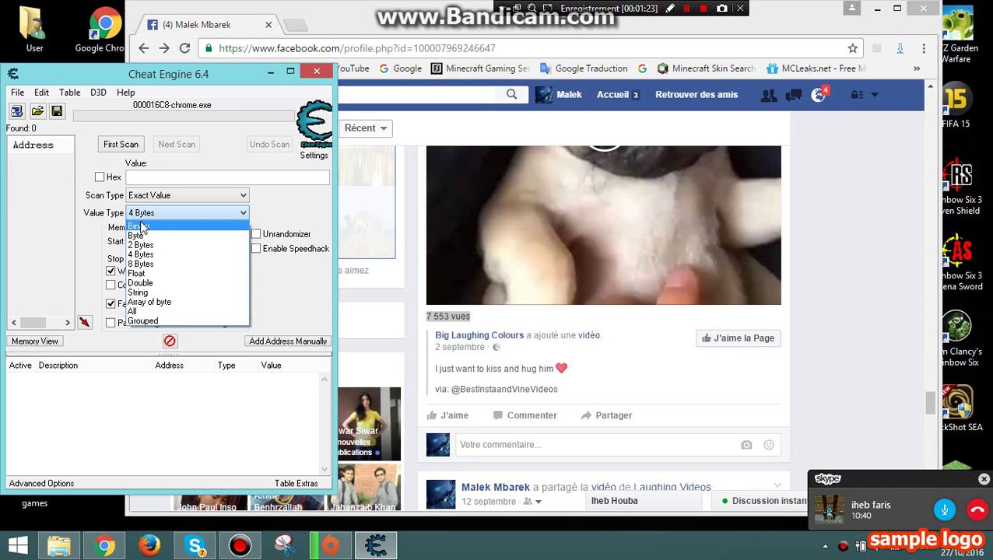
pyautogui.click(140, 225)
pyautogui.click(102, 172)
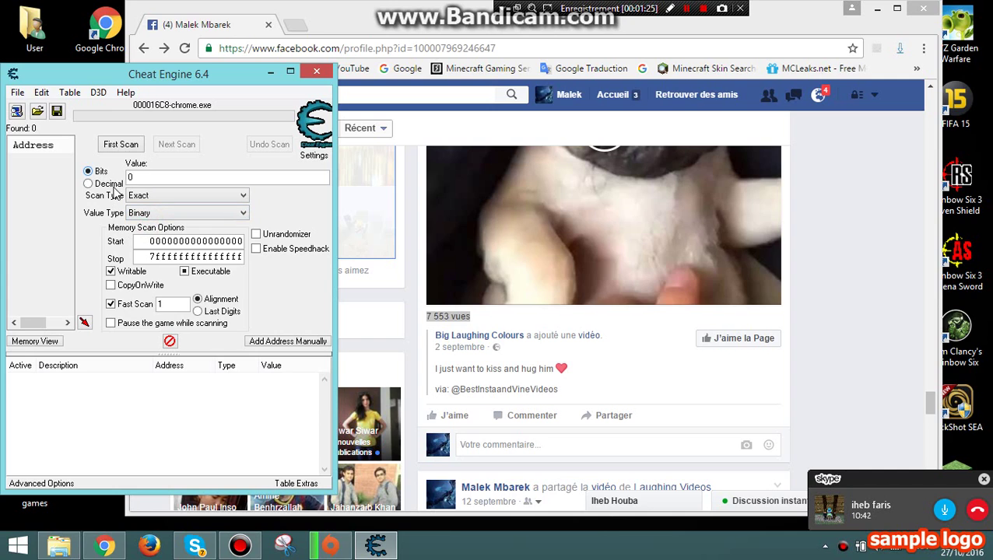
pyautogui.click(108, 184)
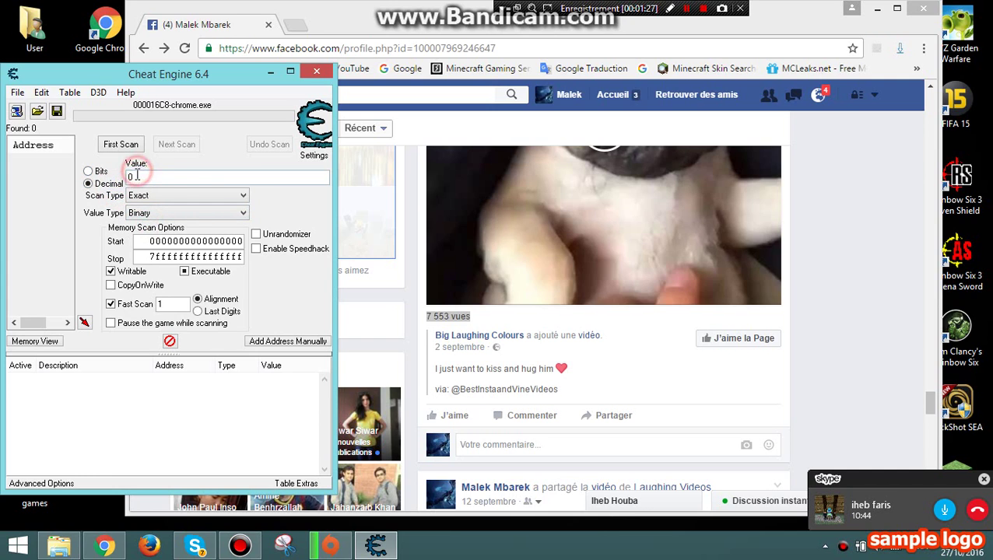
pyautogui.click(102, 172)
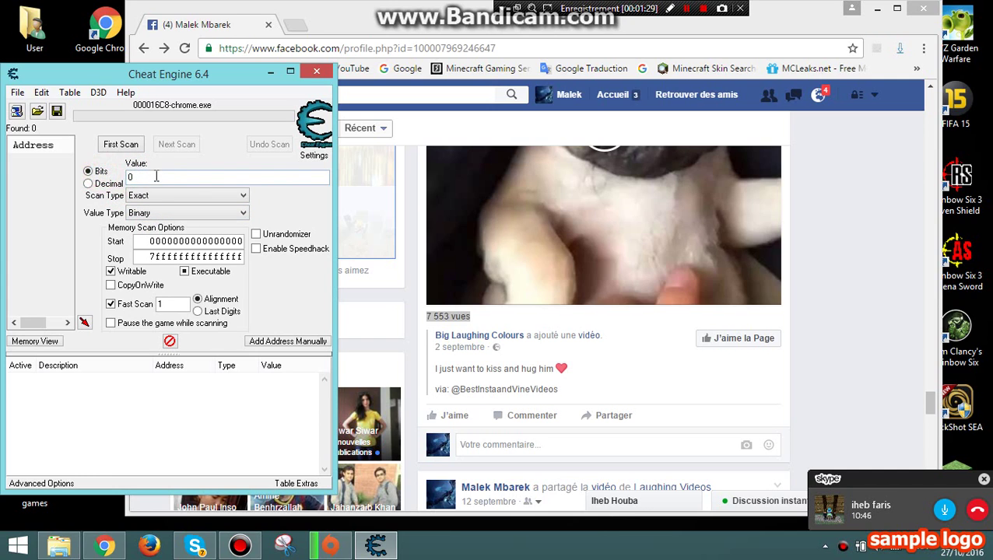
pyautogui.doubleClick(153, 174)
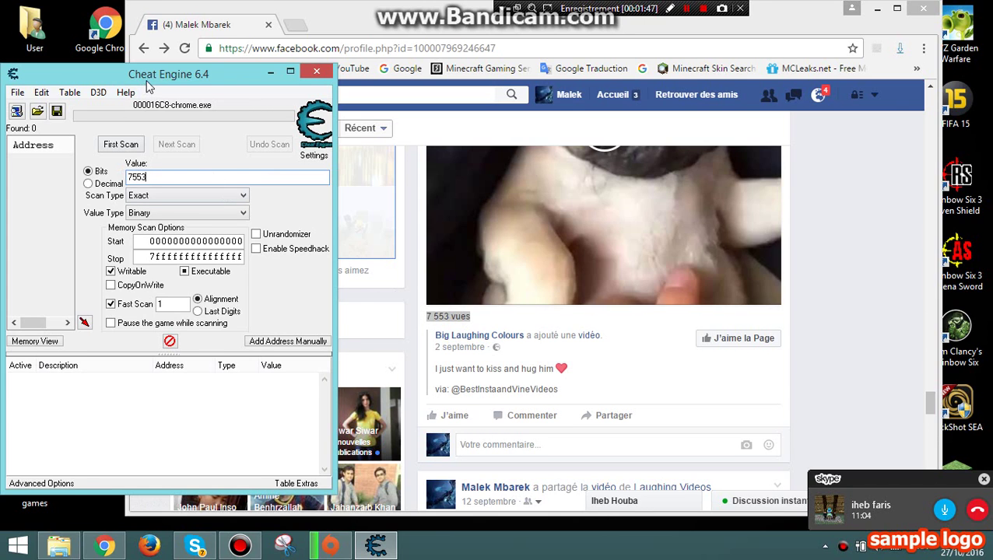
# Widen the Cheat Engine window and run a first scan for 7553, which fails as invalid binary.
pyautogui.moveTo(132, 74); pyautogui.dragTo(156, 67)
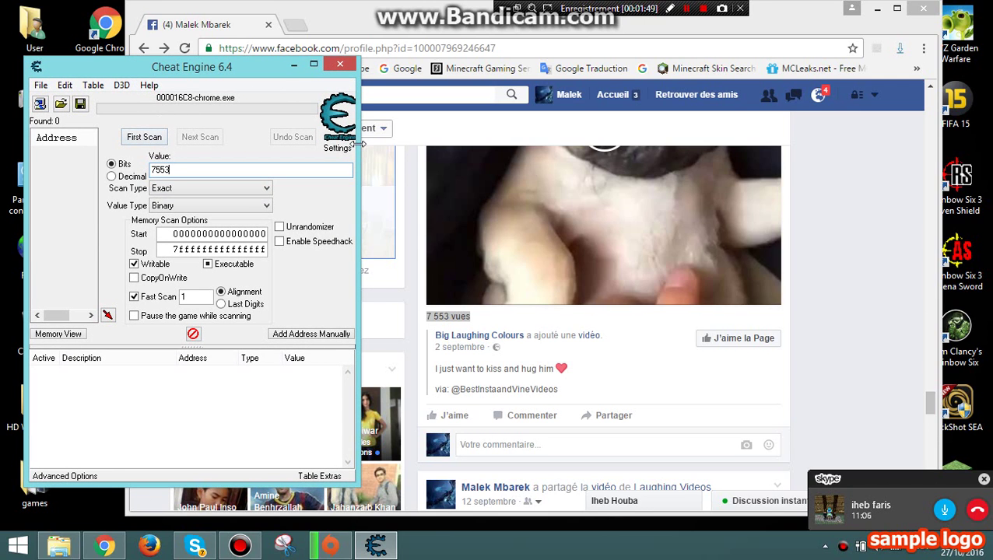
pyautogui.moveTo(358, 144); pyautogui.dragTo(381, 145)
pyautogui.click(172, 138)
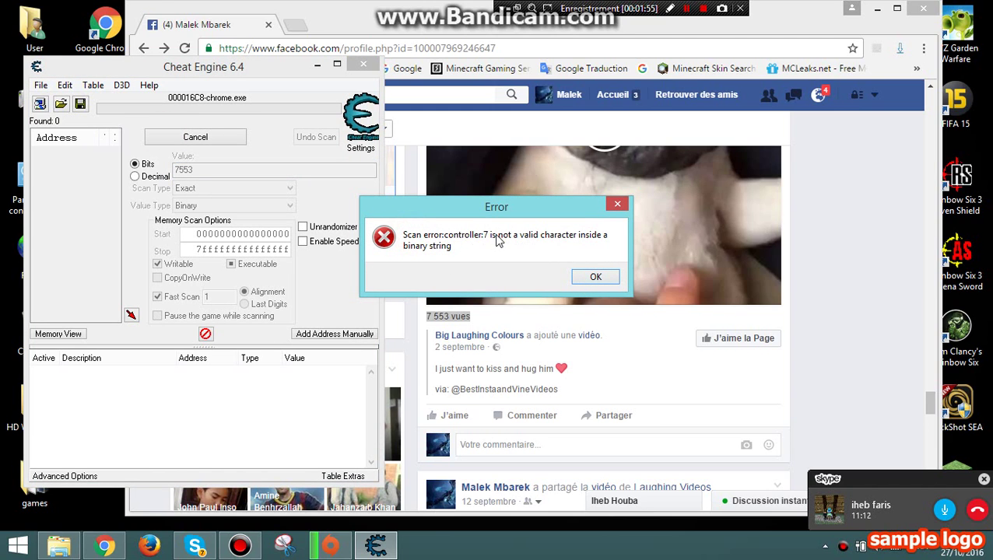
# Dismiss the error, switch the value type to String, and rescan for 7553, finding 2 addresses.
pyautogui.click(592, 275)
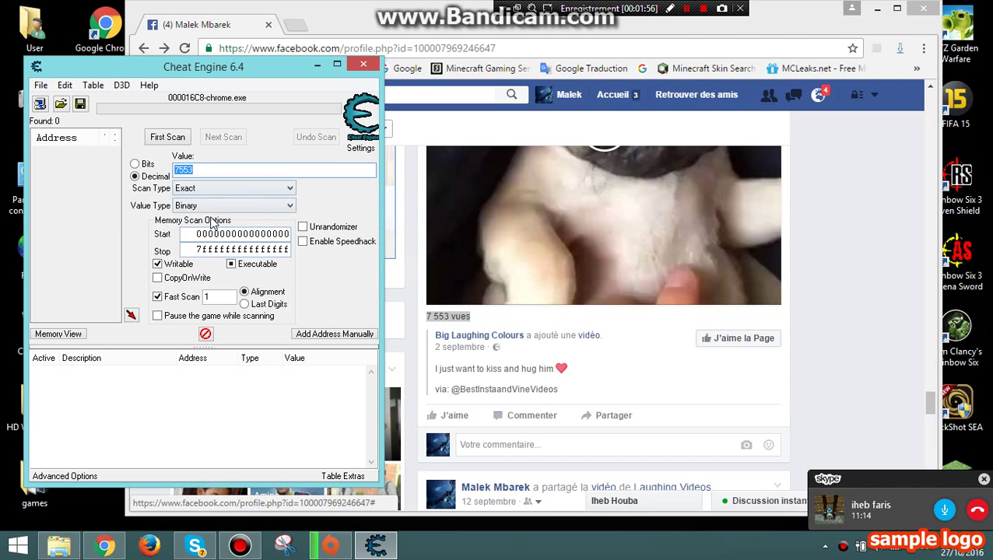
pyautogui.click(195, 207)
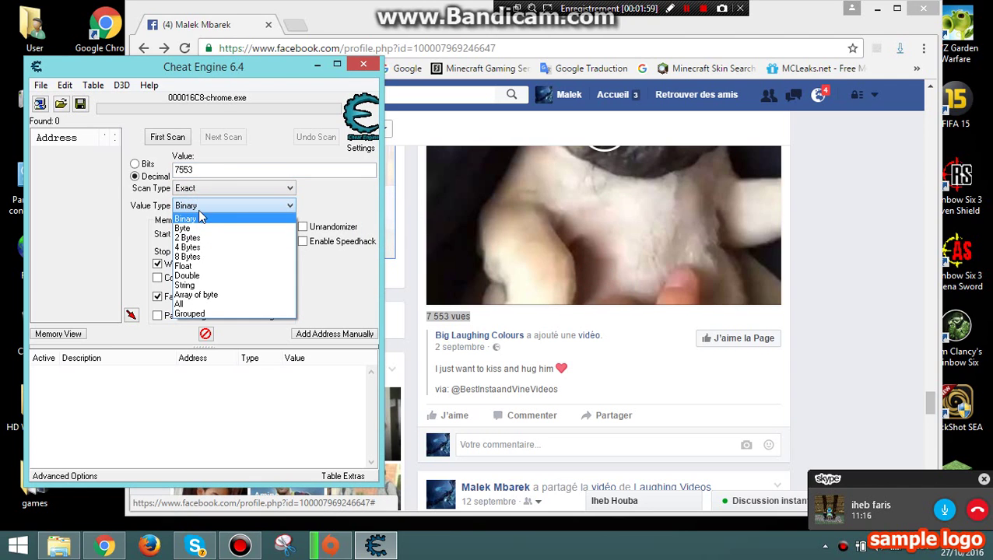
pyautogui.click(201, 170)
pyautogui.click(204, 209)
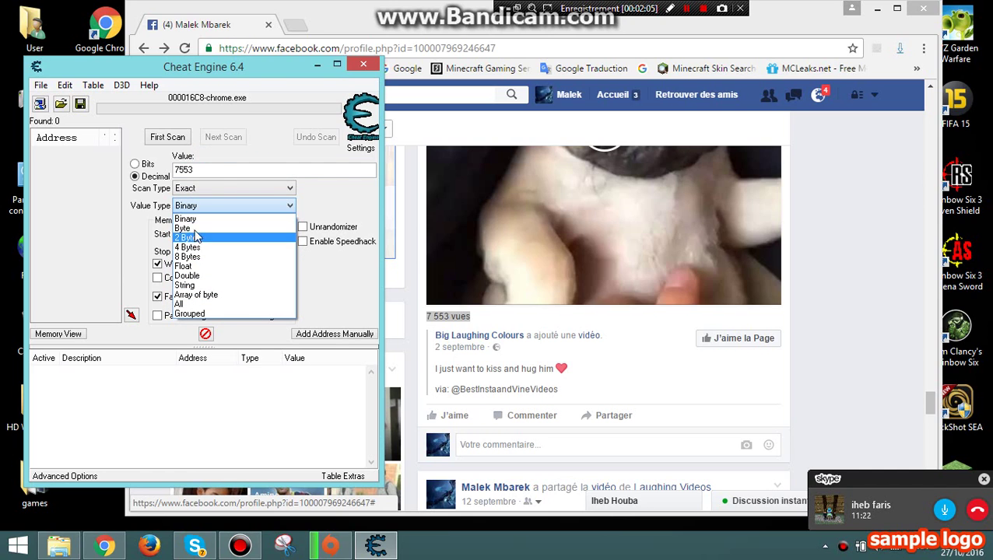
pyautogui.click(217, 288)
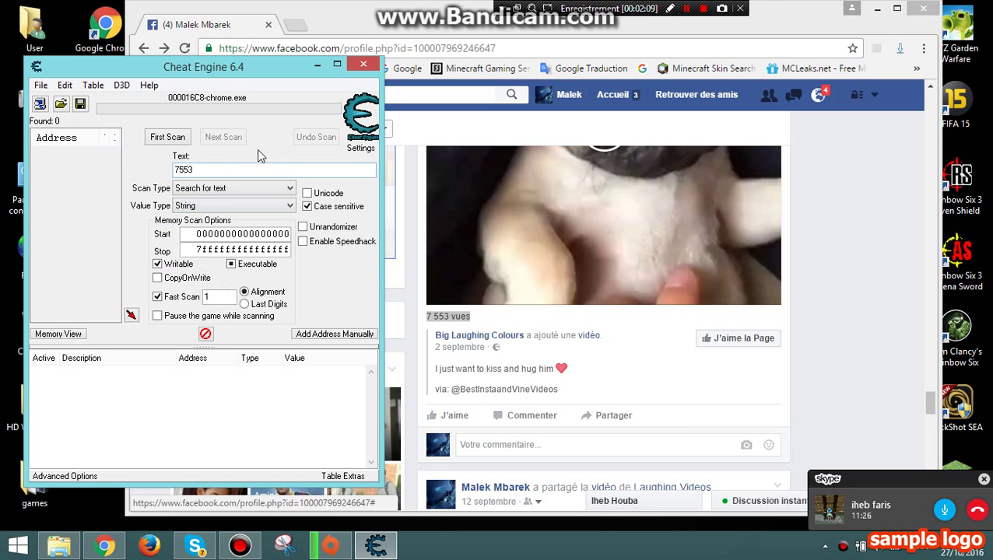
pyautogui.click(167, 138)
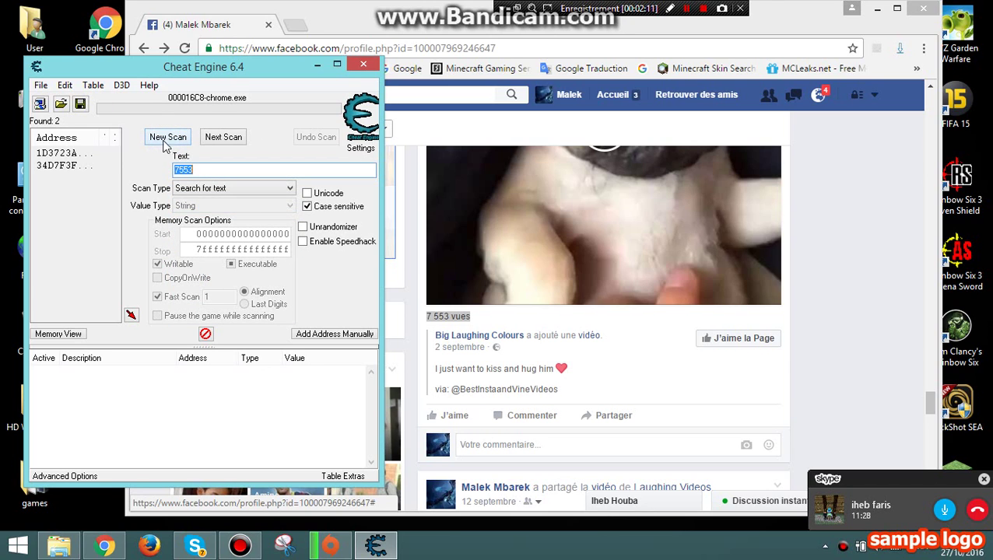
# Widen the results list and add both found 7553 addresses to the address list as String[4].
pyautogui.click(85, 153)
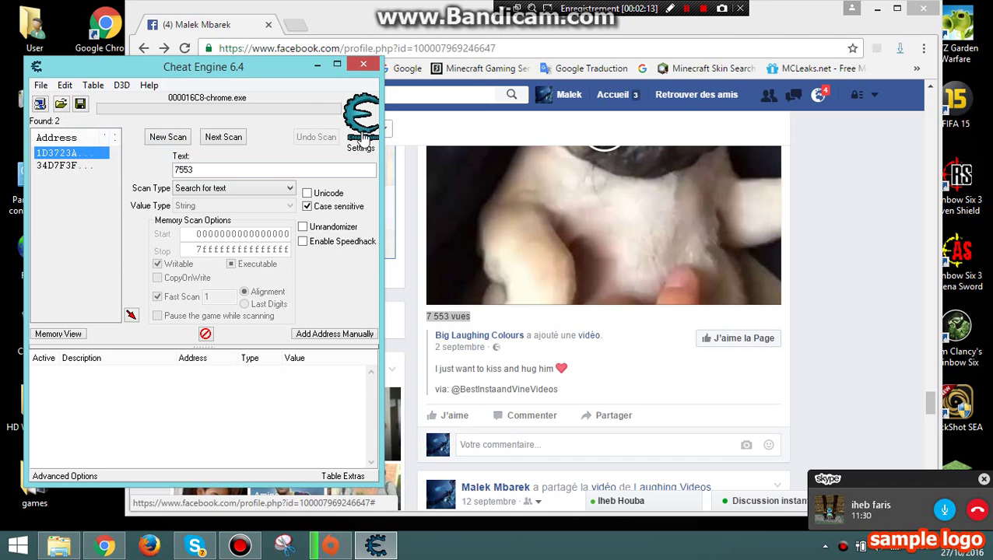
pyautogui.moveTo(381, 136); pyautogui.dragTo(698, 136)
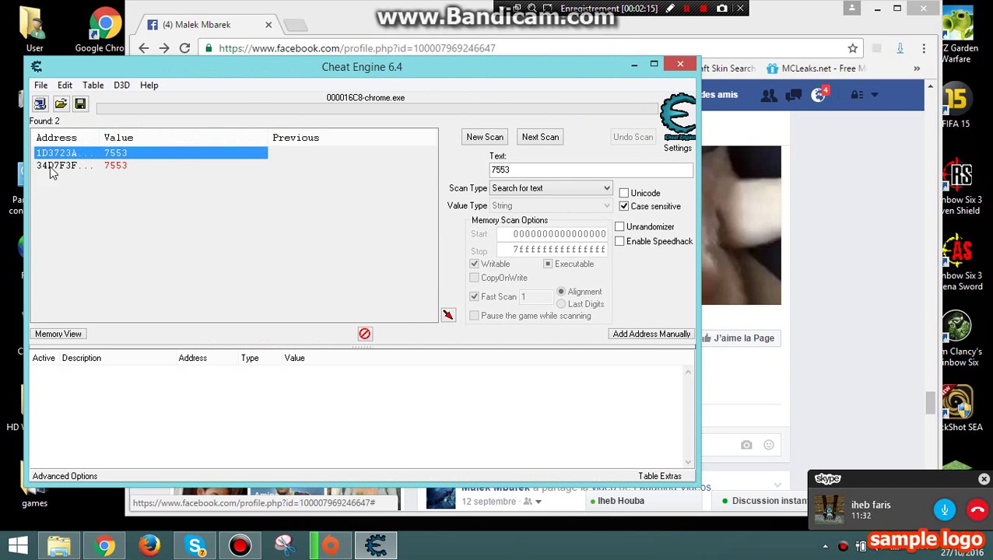
pyautogui.keyDown('shift'); pyautogui.click(261, 166); pyautogui.keyUp('shift')
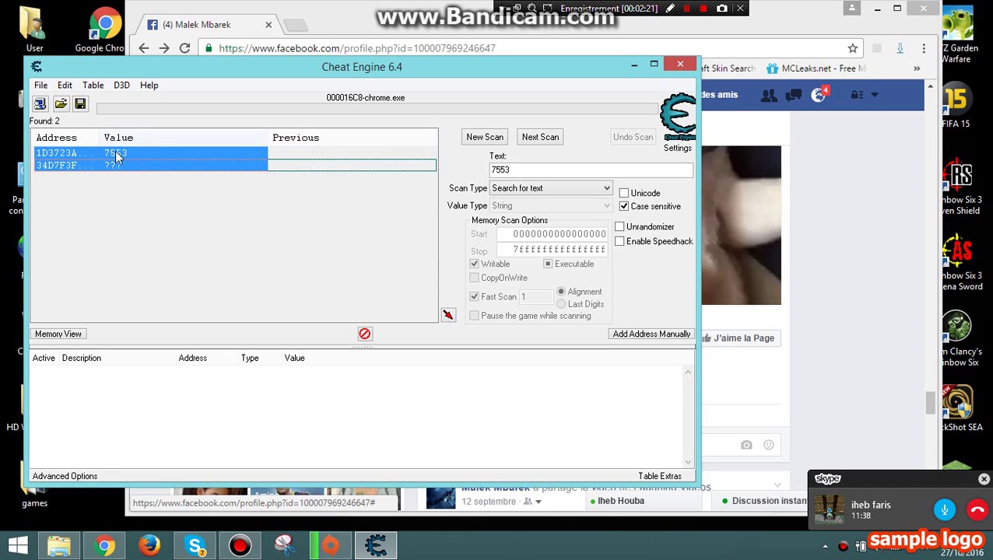
pyautogui.click(448, 314)
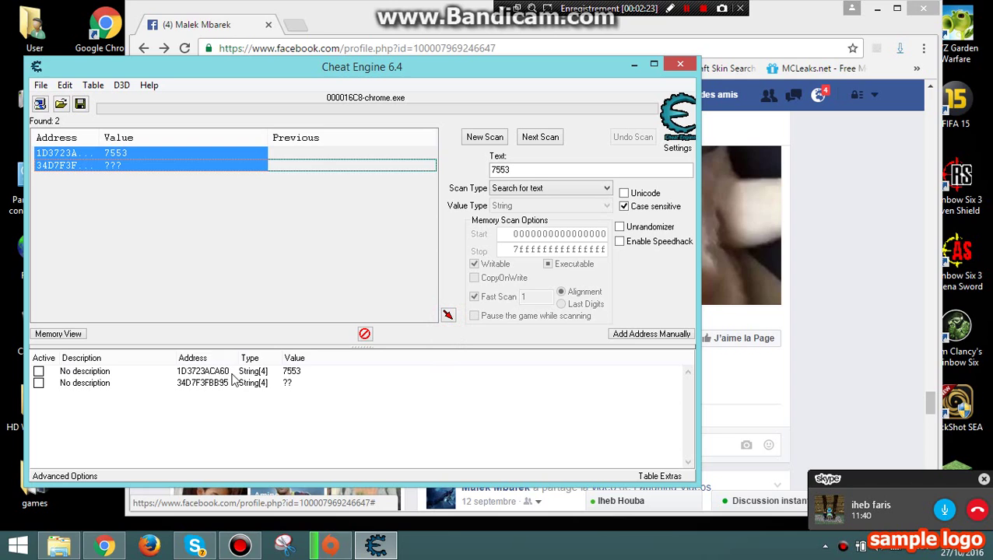
# Select both saved address entries in the address list.
pyautogui.click(308, 371)
pyautogui.keyDown('shift'); pyautogui.click(346, 383); pyautogui.keyUp('shift')
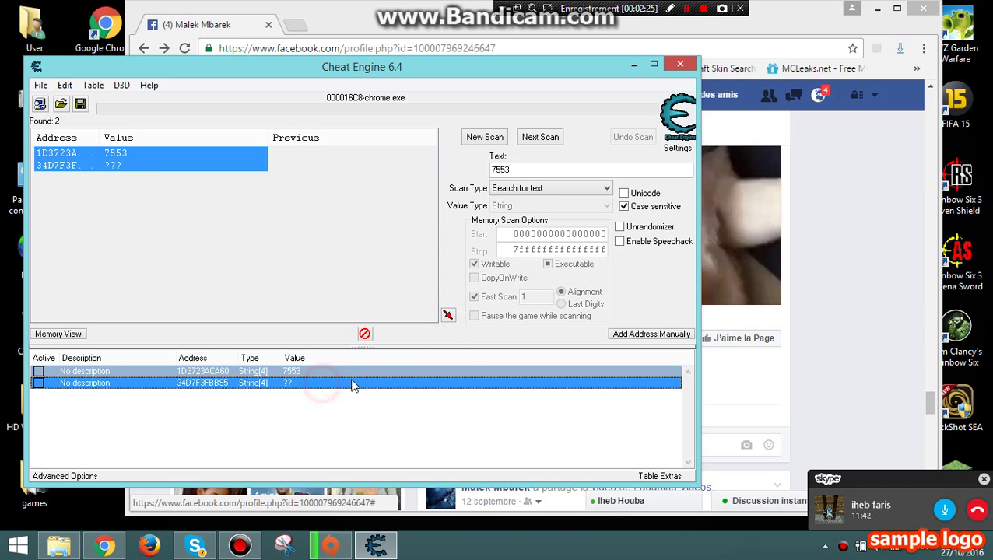
pyautogui.click(384, 382)
pyautogui.click(385, 381)
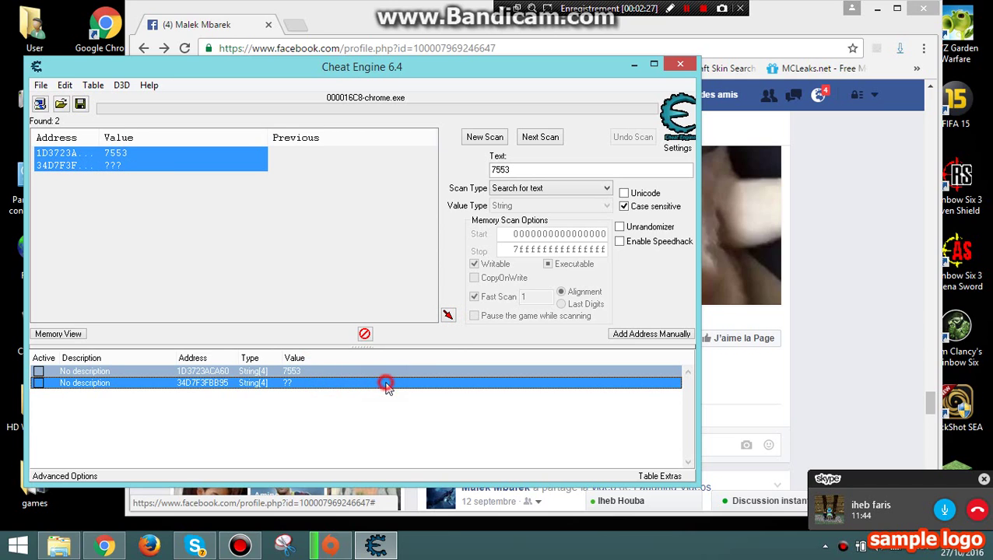
pyautogui.click(394, 378)
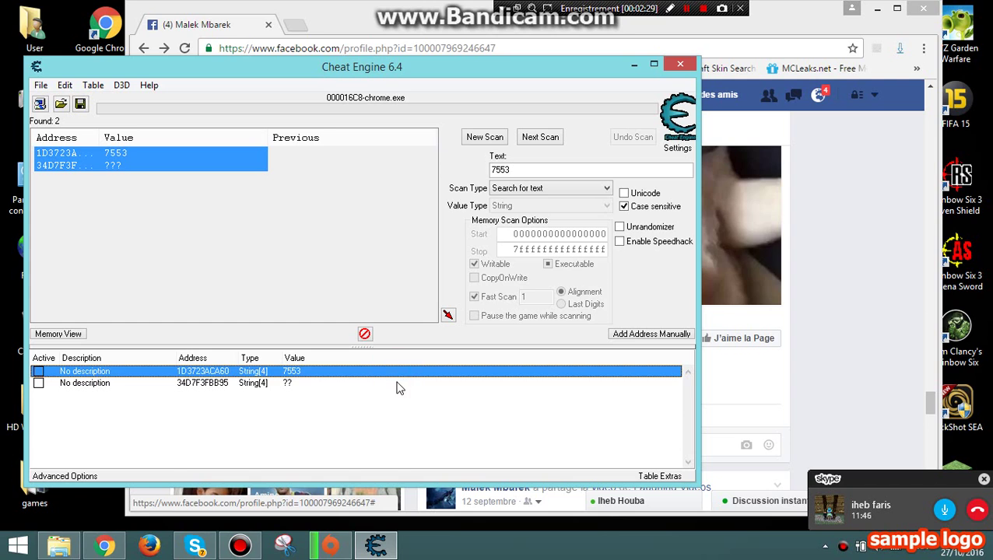
# Open and cancel the first entry's value editor, then reselect both saved entries.
pyautogui.click(399, 384)
pyautogui.doubleClick(399, 375)
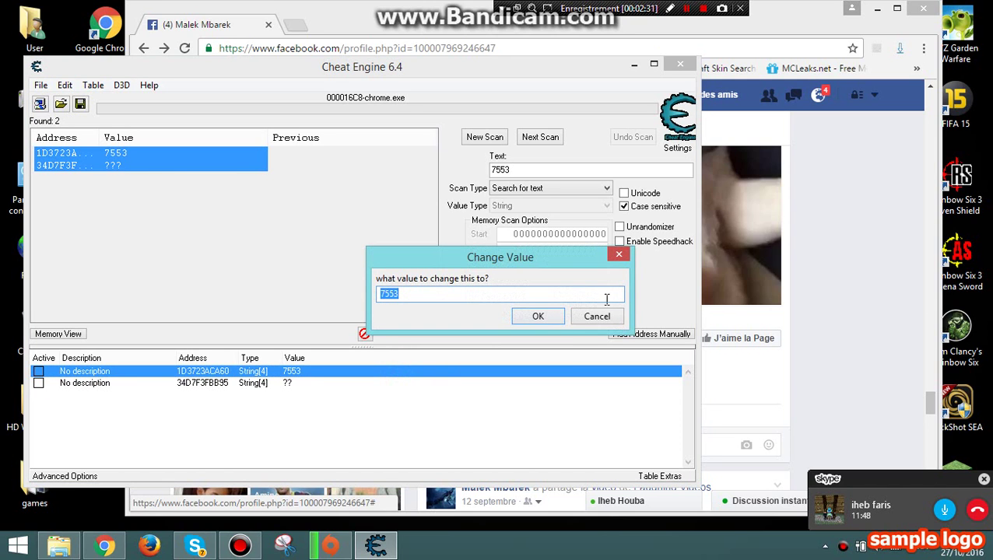
pyautogui.click(620, 257)
pyautogui.click(489, 416)
pyautogui.click(472, 382)
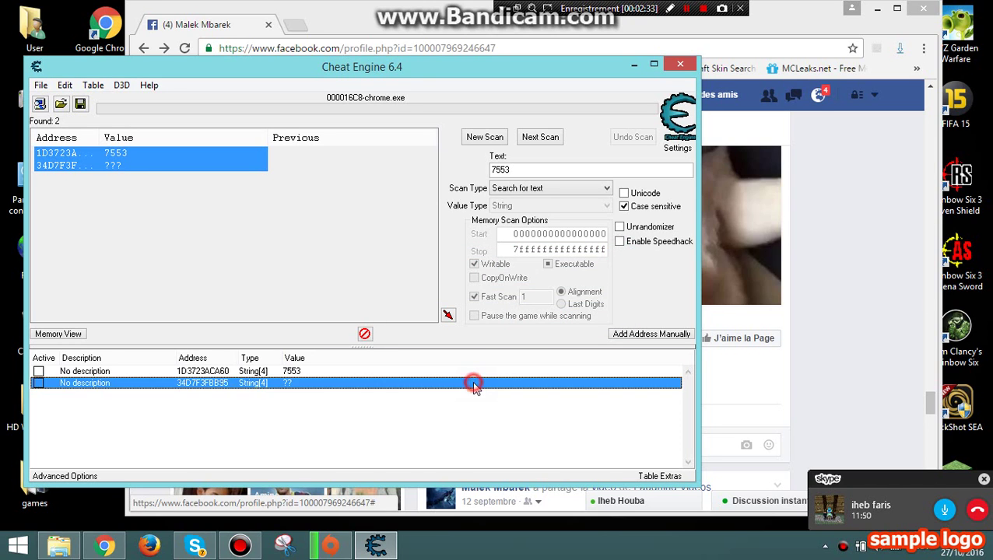
pyautogui.keyDown('shift'); pyautogui.click(477, 372); pyautogui.keyUp('shift')
# Set the saved entries' value to 9999999 in the Change Value dialog.
pyautogui.doubleClick(477, 372)
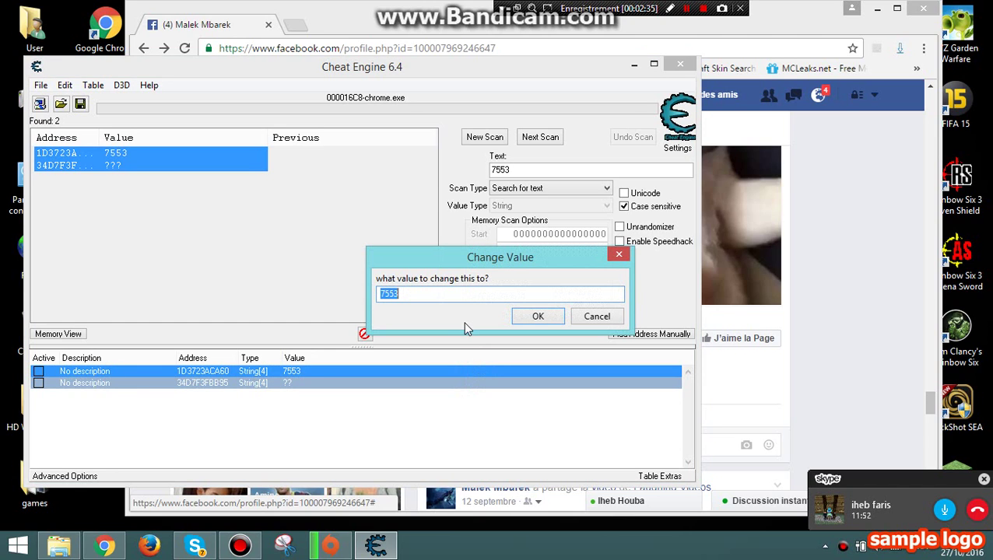
pyautogui.write('99999999999')
pyautogui.doubleClick(437, 293)
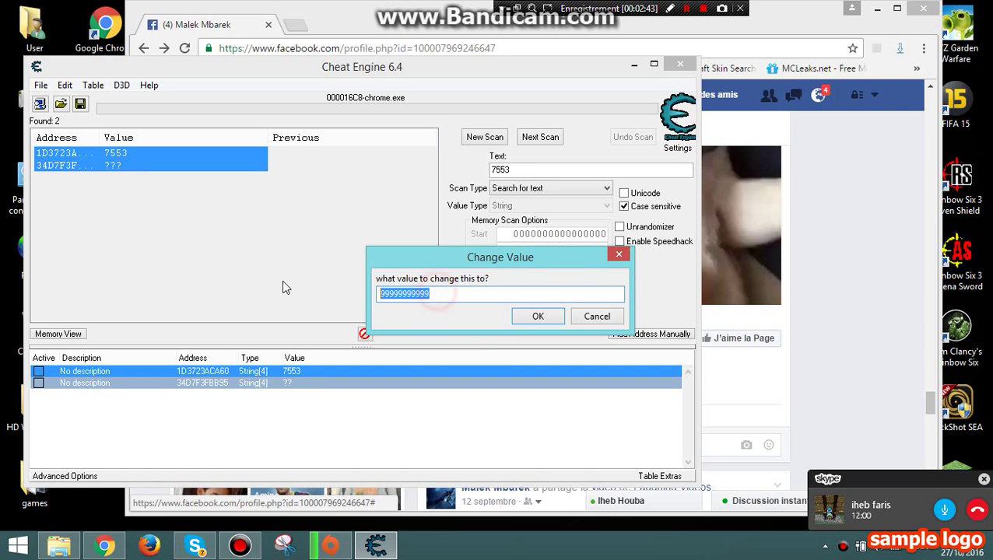
pyautogui.click(434, 294)
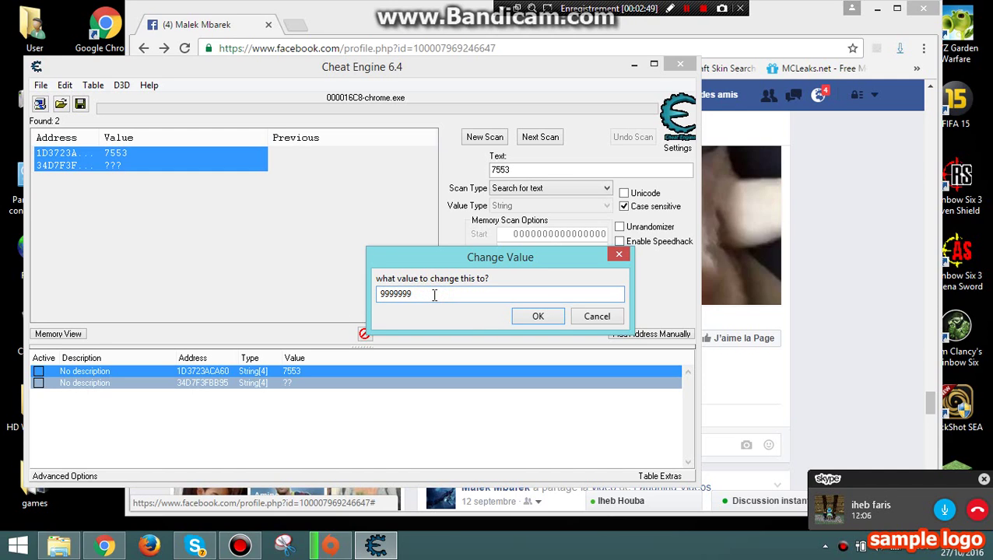
pyautogui.moveTo(434, 294); pyautogui.dragTo(294, 293)
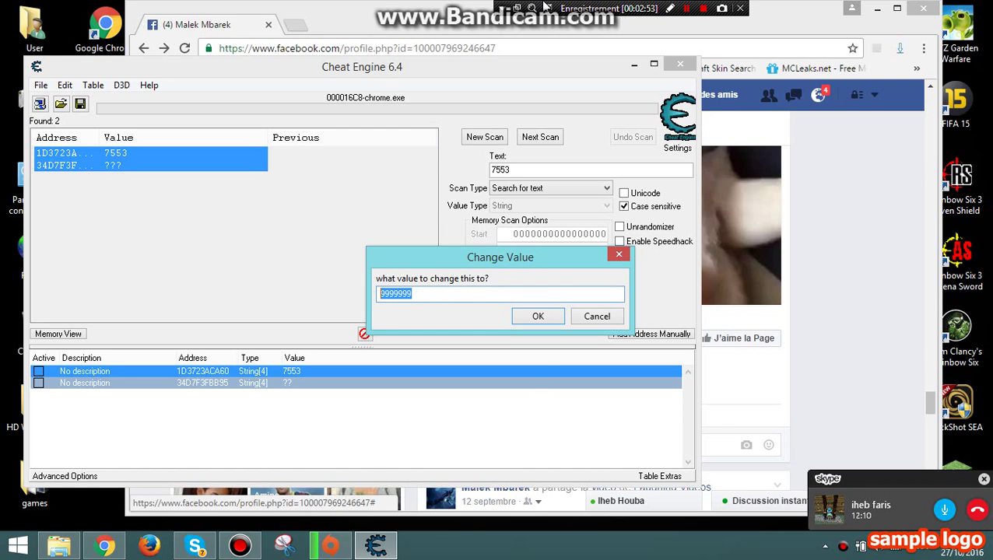
pyautogui.click(538, 316)
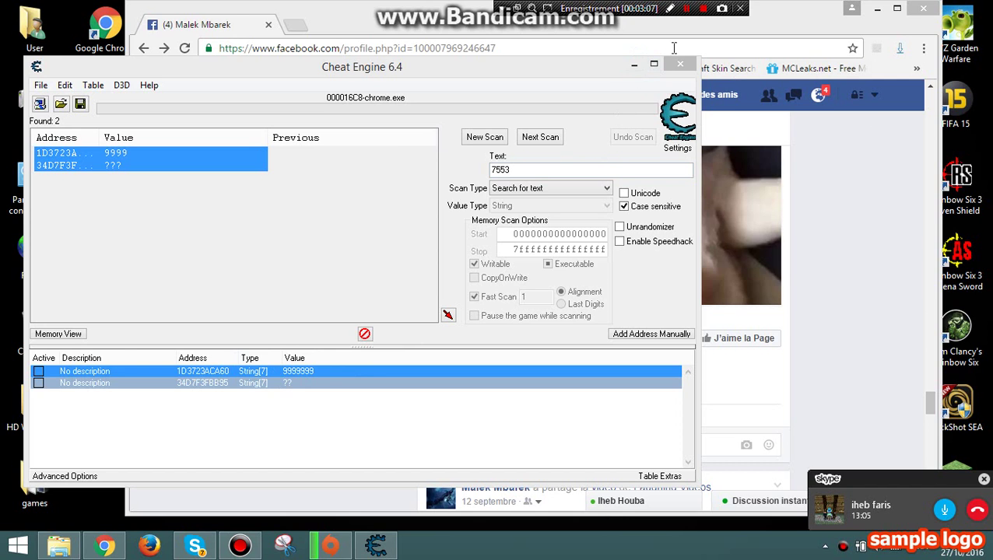
# Minimise Cheat Engine and highlight the pug video's count, now reading 9999999 vues.
pyautogui.click(632, 71)
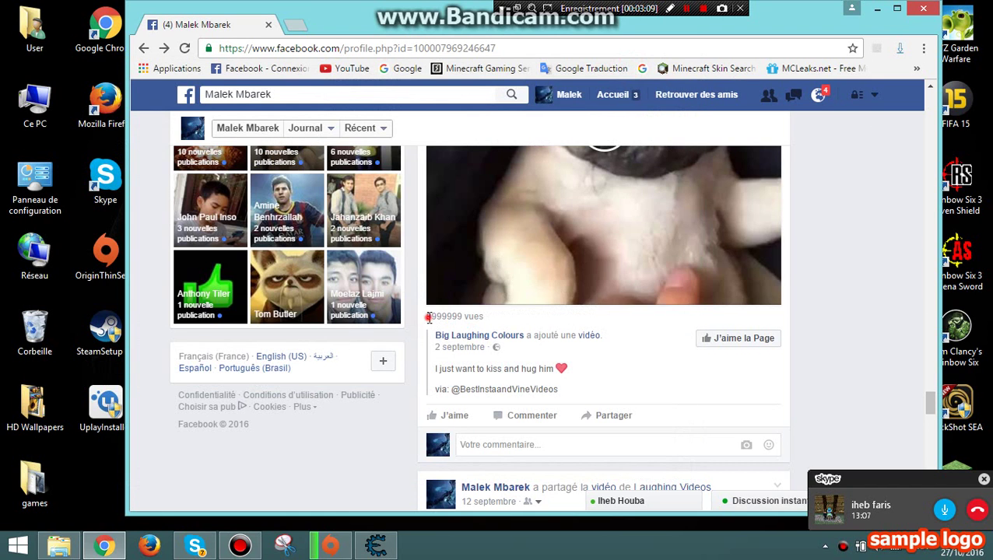
pyautogui.moveTo(426, 316); pyautogui.dragTo(503, 315)
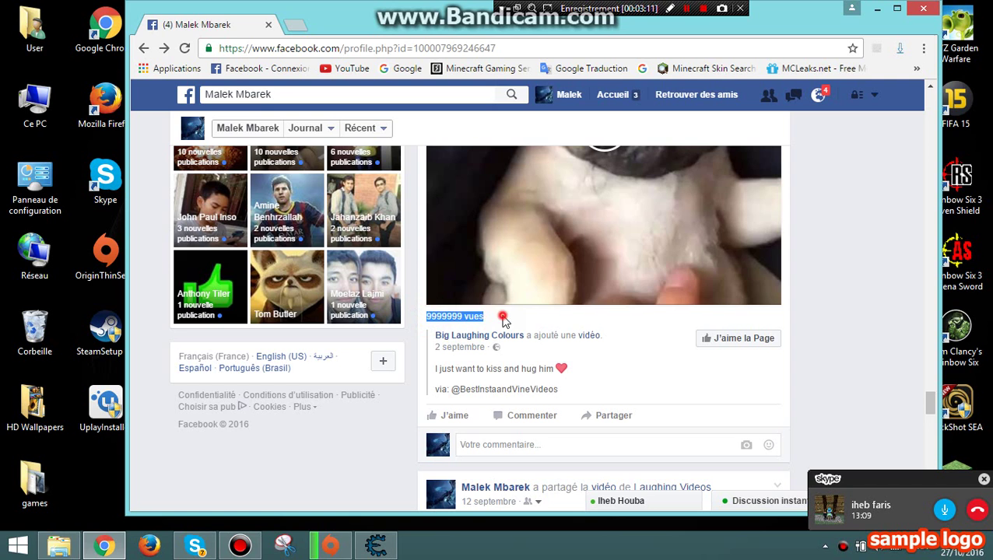
pyautogui.click(468, 317)
pyautogui.moveTo(426, 317); pyautogui.dragTo(536, 315)
pyautogui.scroll(2, 499, 317)
pyautogui.scroll(-3, 513, 327)
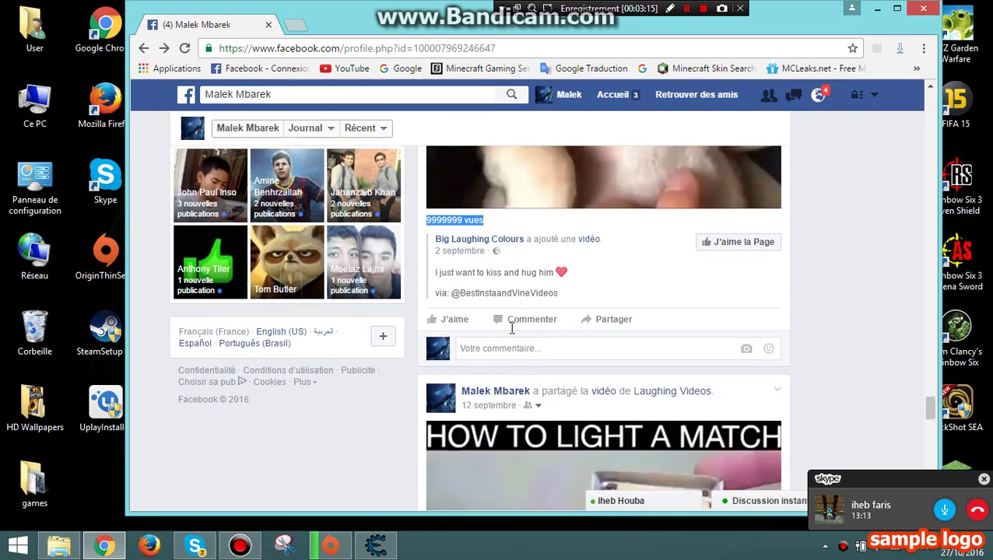
pyautogui.scroll(1, 512, 328)
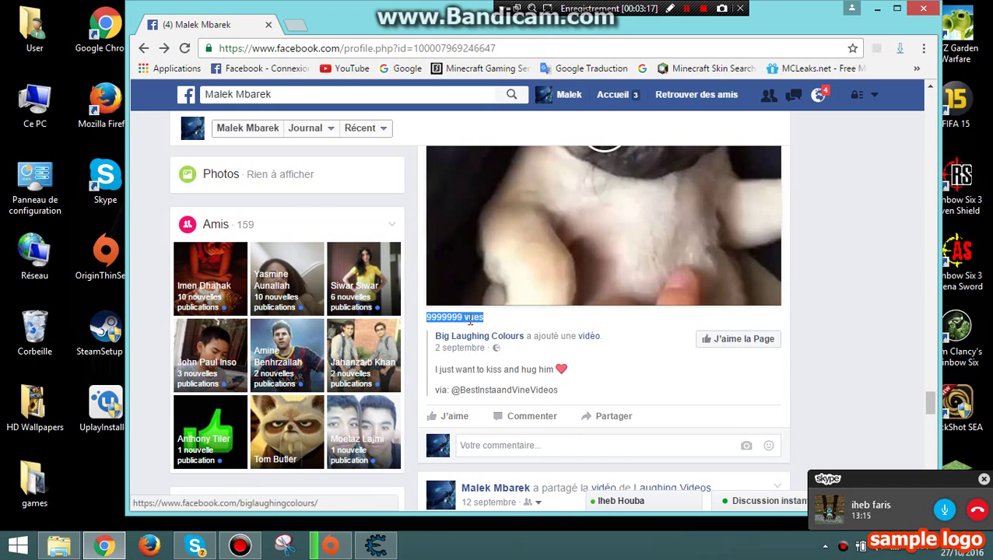